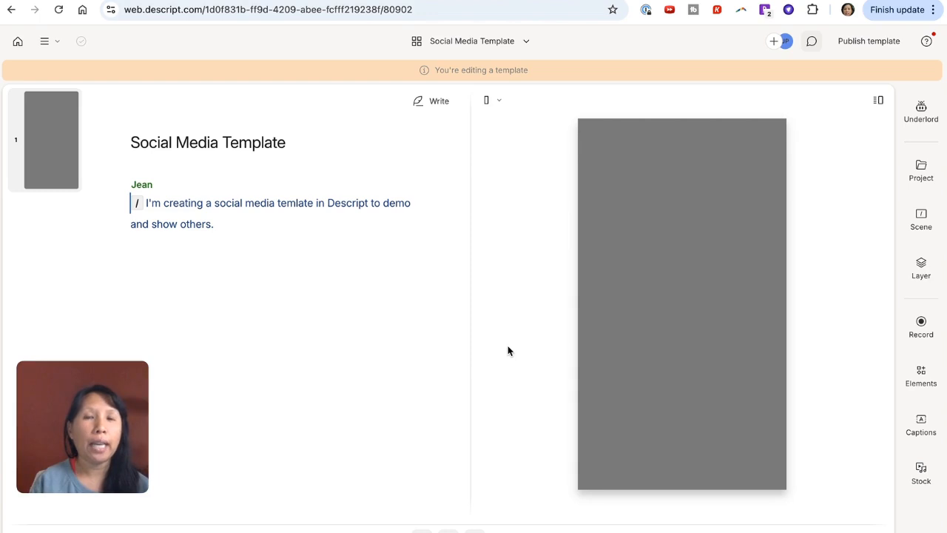
Add Creative Learning.png from the project files as a new layer, shrink it and place it in the canvas's upper-left corner
left_click(920, 172)
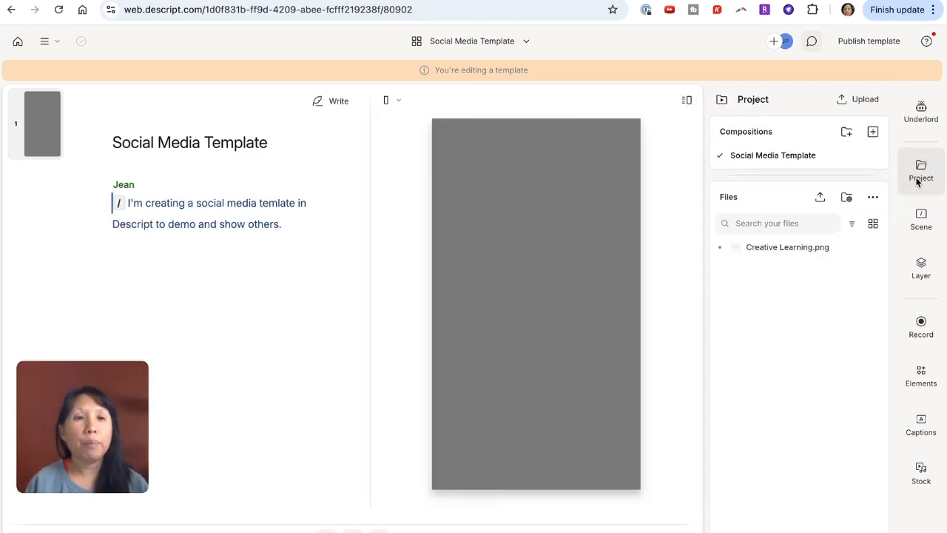
left_click(769, 249)
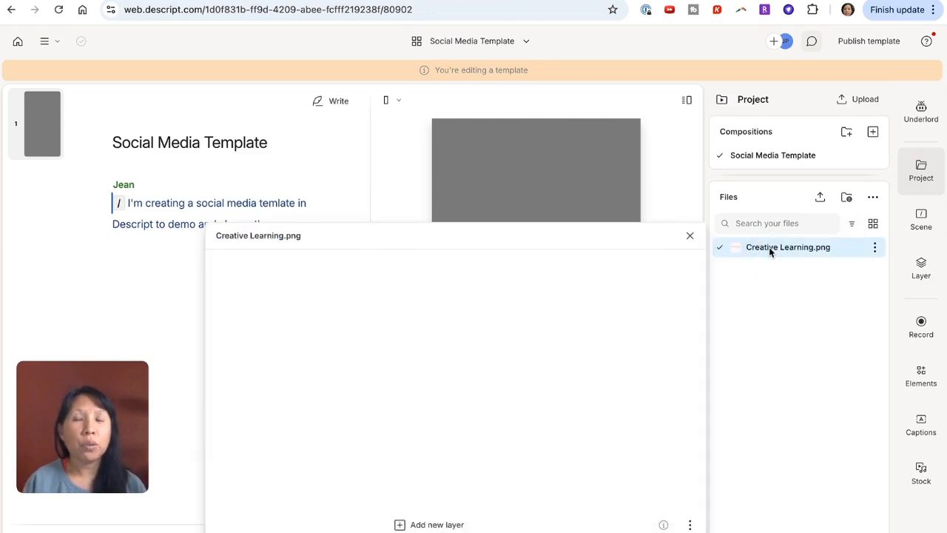
left_click(429, 525)
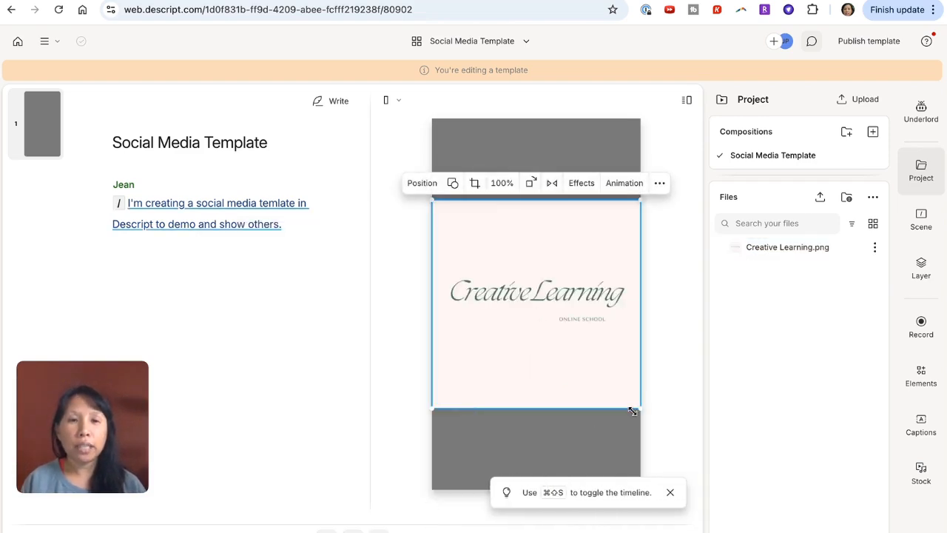
left_click_drag(639, 406, 530, 252)
left_click_drag(479, 281, 480, 141)
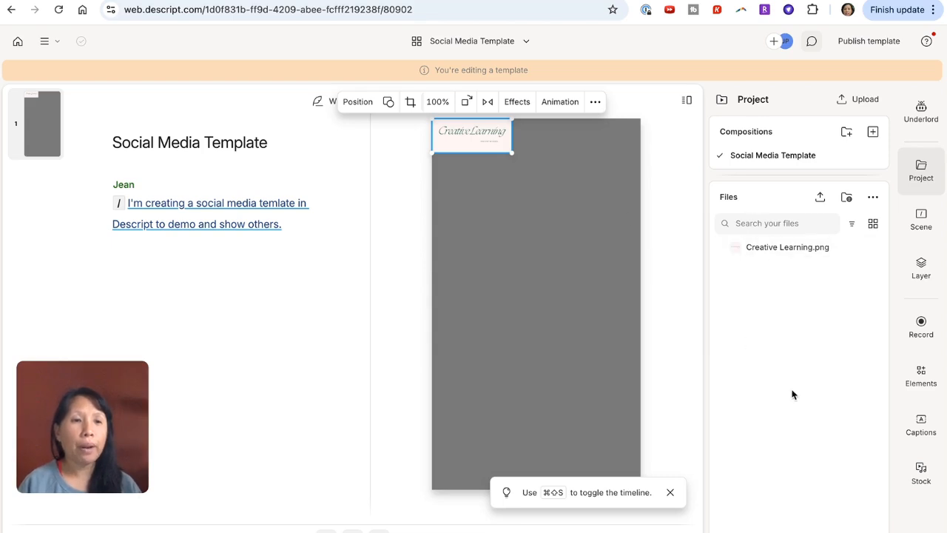
left_click(921, 376)
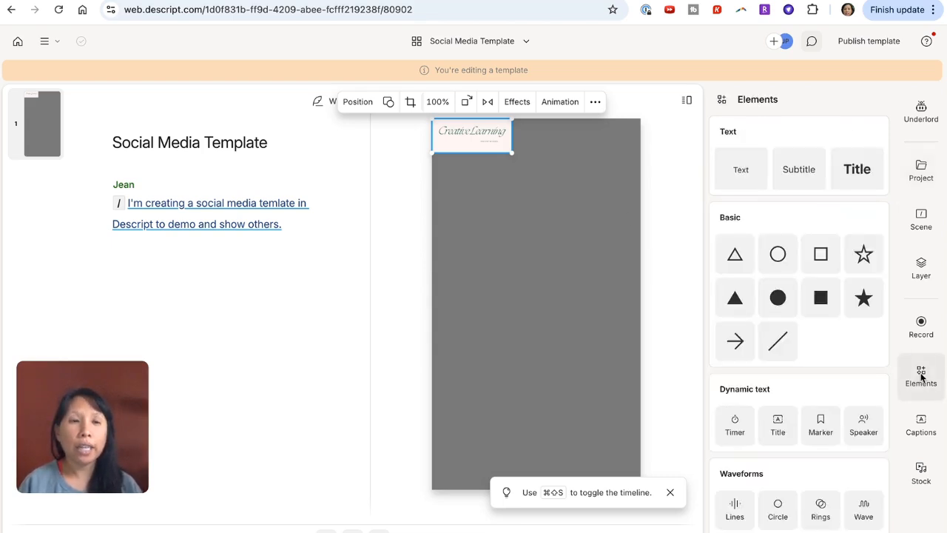
left_click(517, 273)
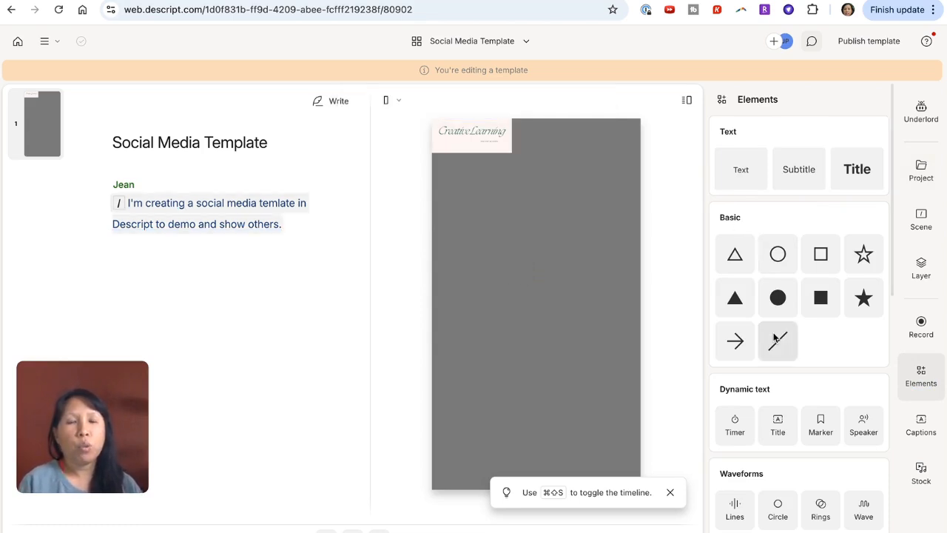
scroll(774, 337, "down", 10)
scroll(774, 336, "up", 10)
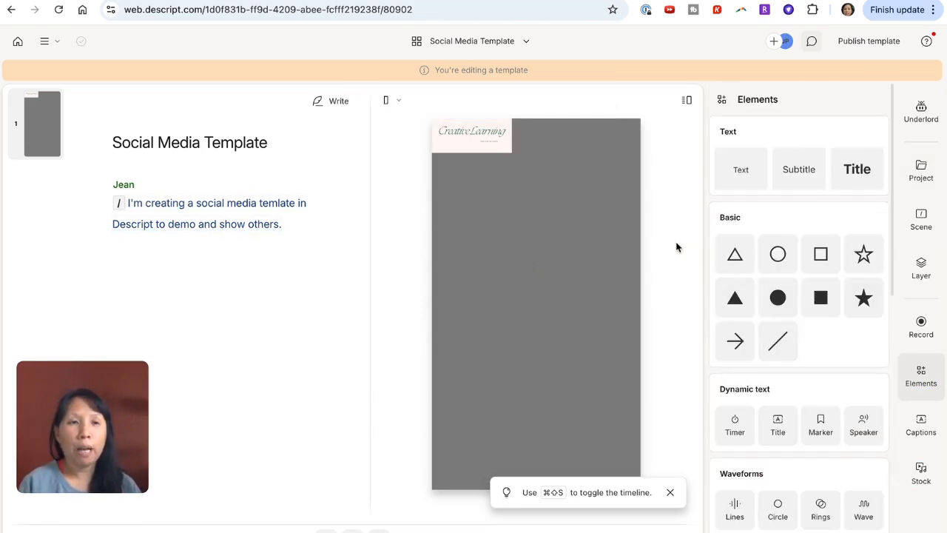
Set the scene's background colour to orange, hex ff5500
left_click(920, 213)
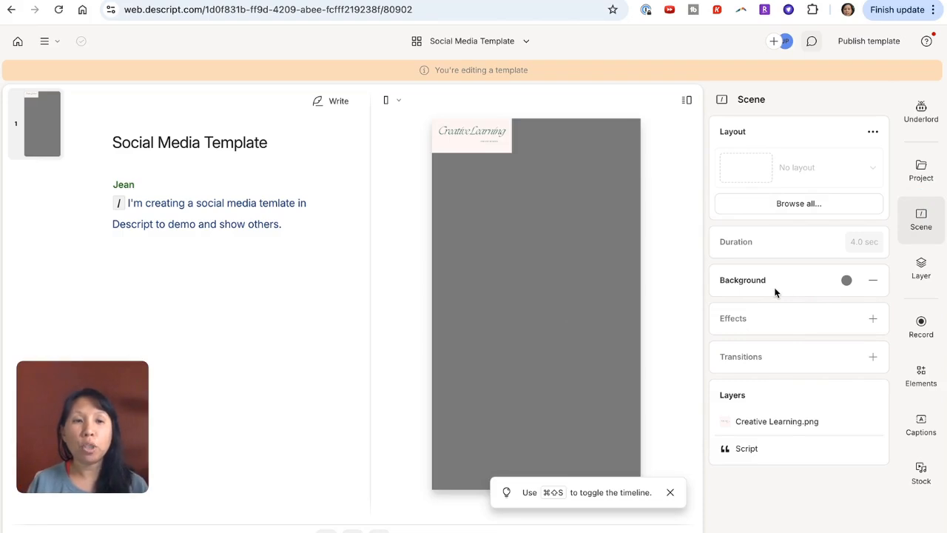
left_click(846, 281)
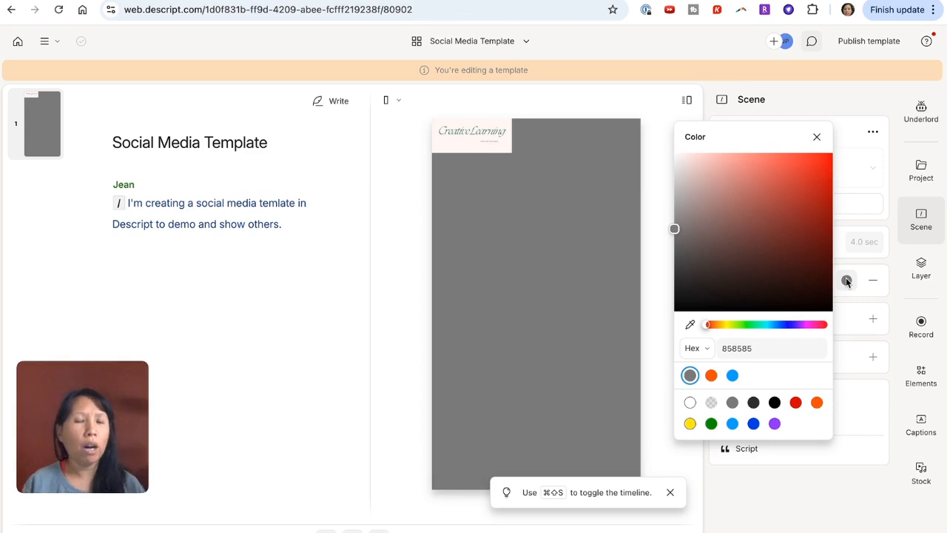
left_click(711, 375)
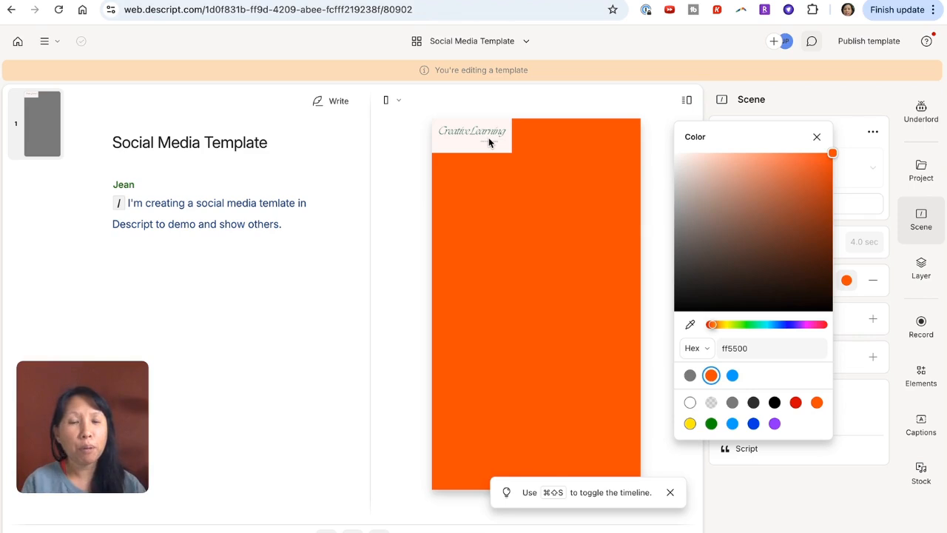
left_click(655, 451)
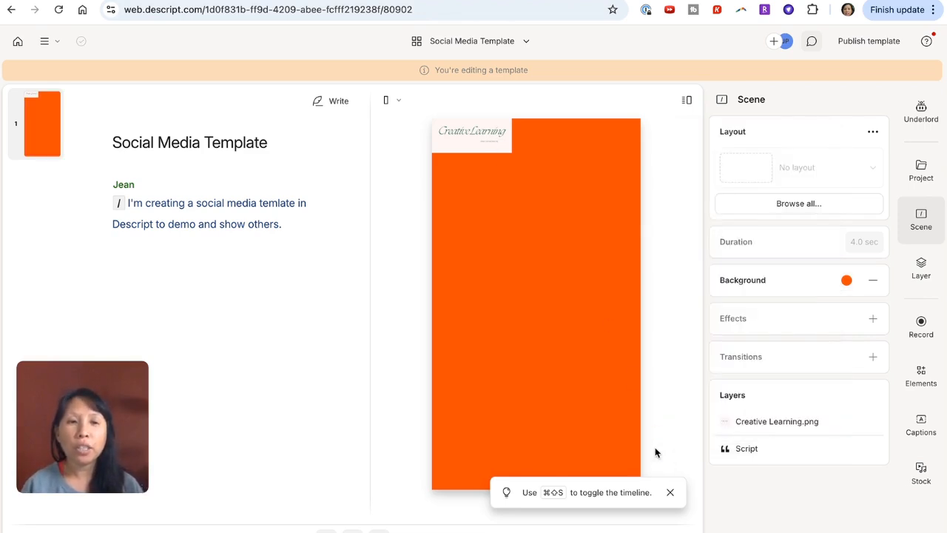
left_click(128, 202)
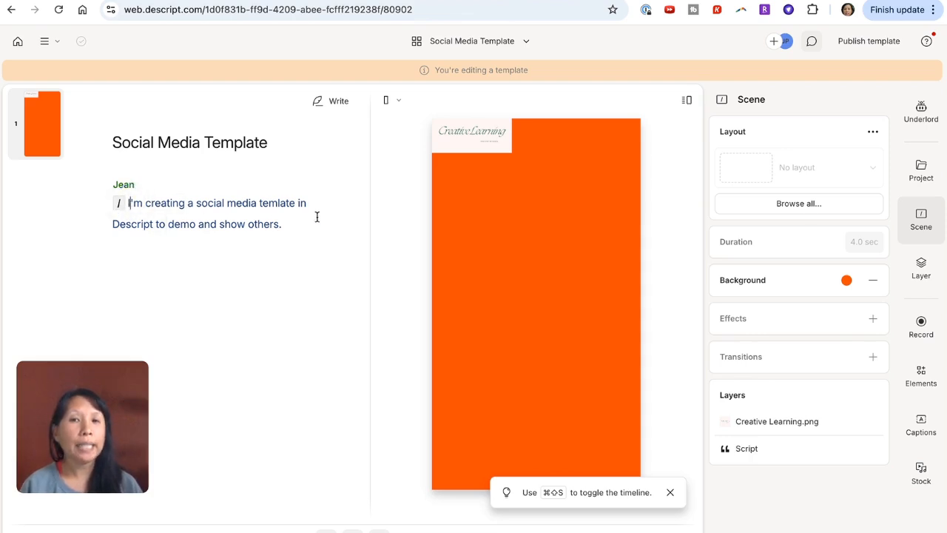
left_click_drag(299, 224, 134, 212)
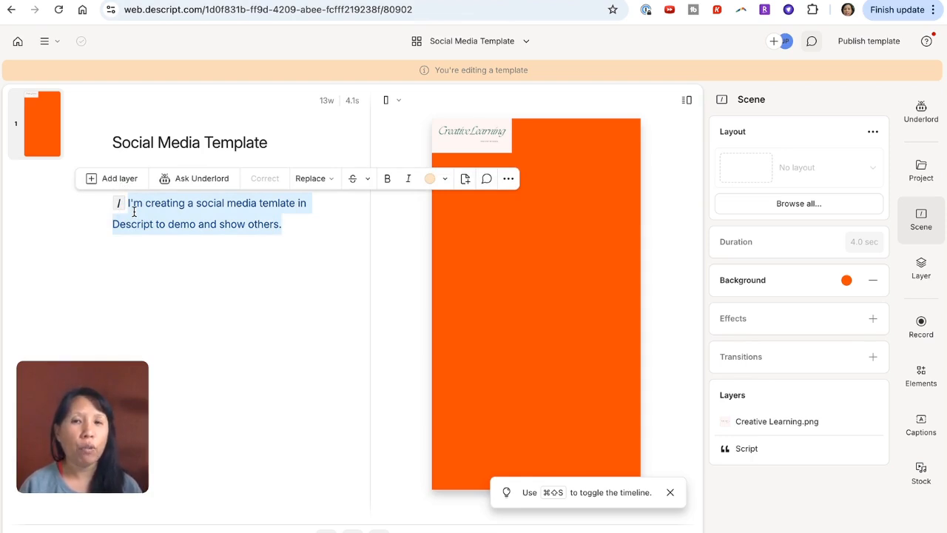
left_click(190, 216)
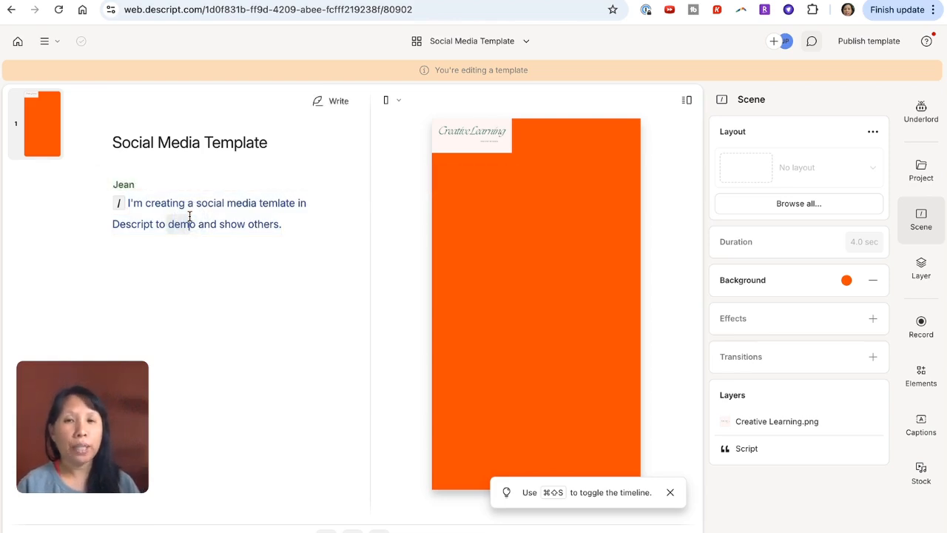
Browse the caption styles and apply the Typewriter style to all scenes
left_click(927, 433)
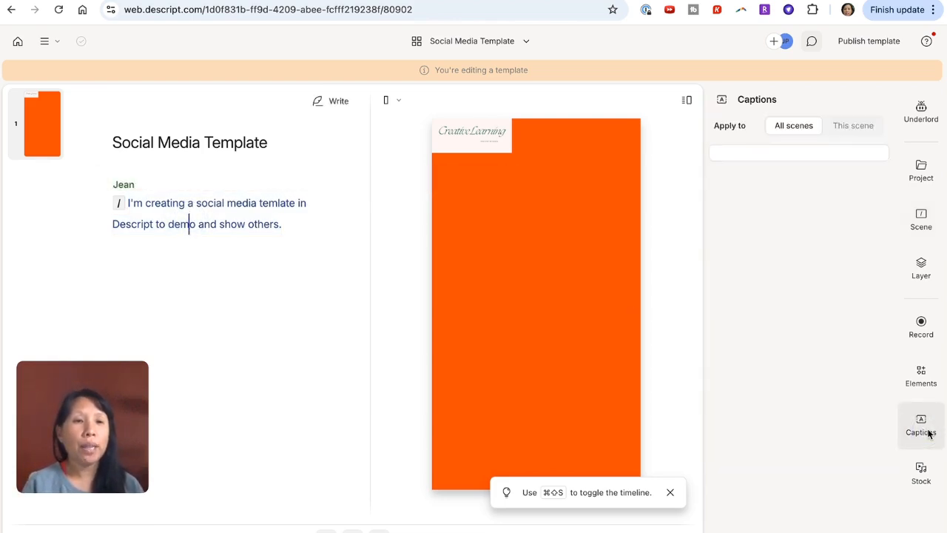
scroll(815, 411, "down", 5)
scroll(816, 409, "up", 5)
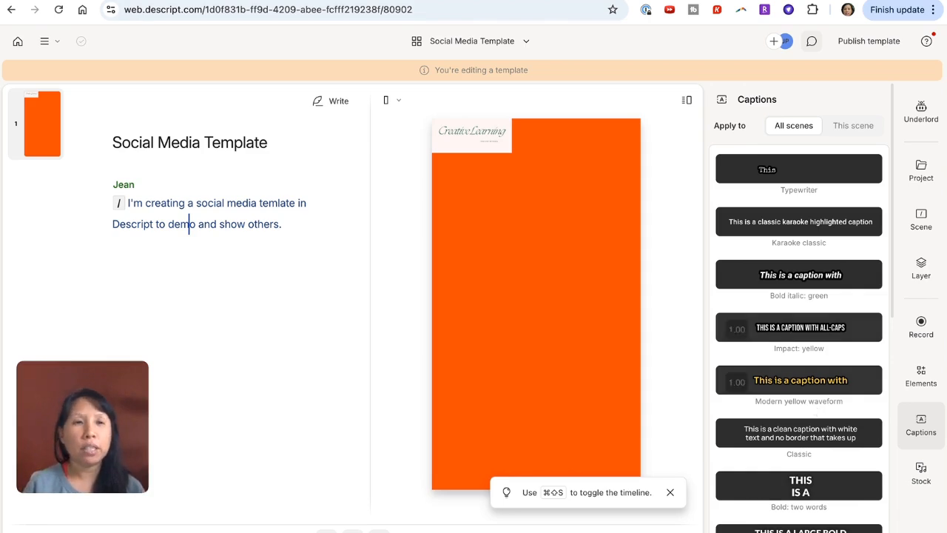
left_click(784, 172)
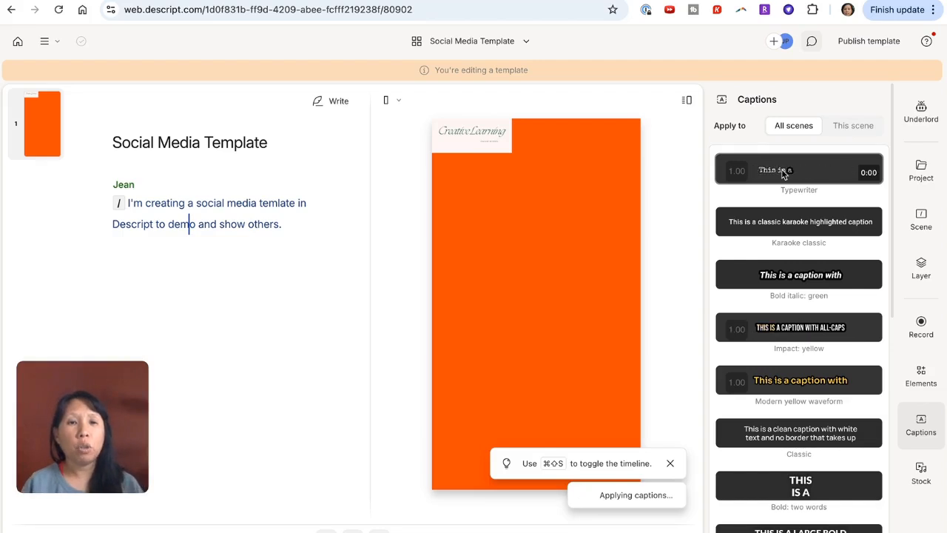
Play the scene from the start of the script to preview the captions
left_click(164, 224)
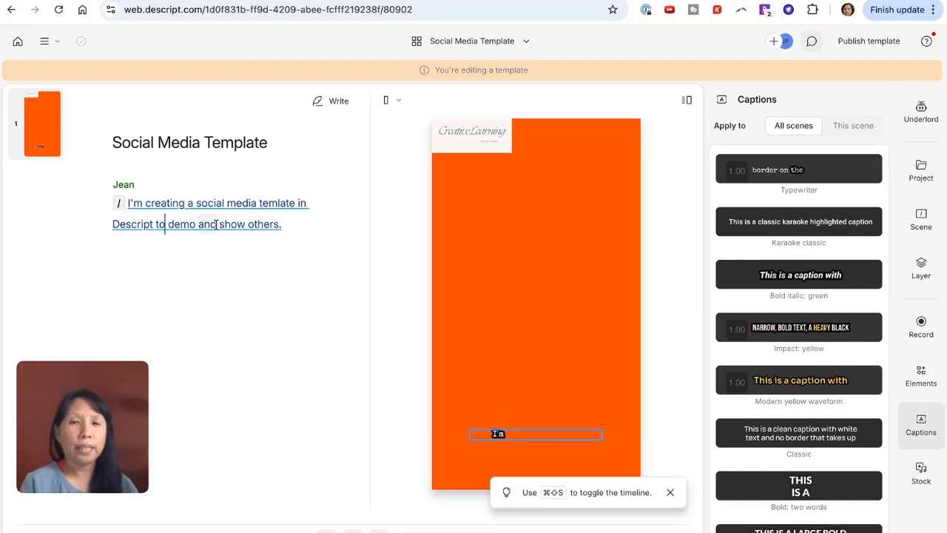
left_click(130, 204)
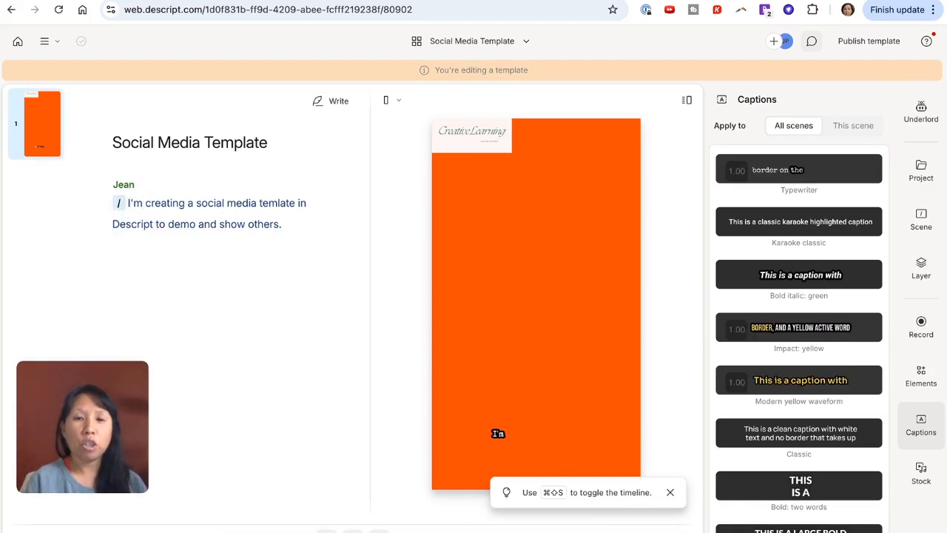
left_click(352, 530)
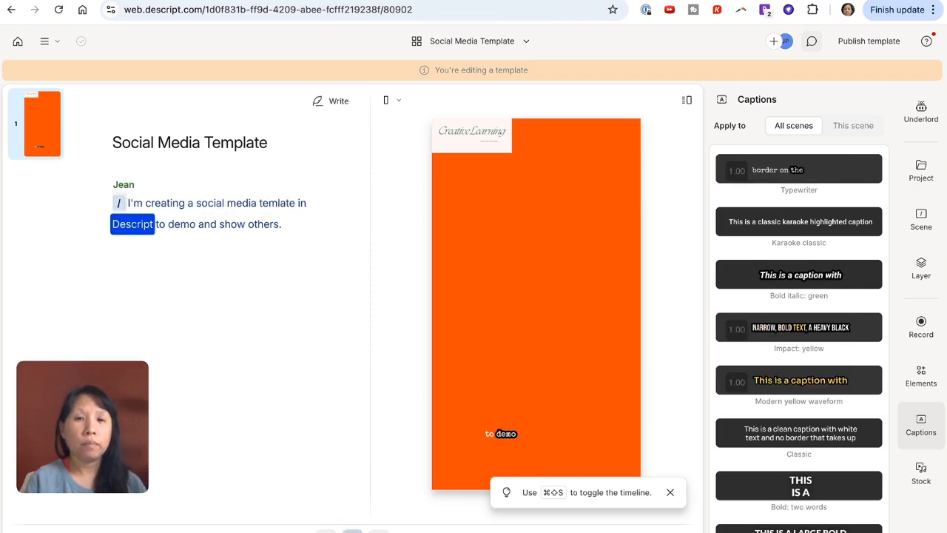
Examine the template's publishing settings and its visibility options, and leave without publishing
left_click(864, 42)
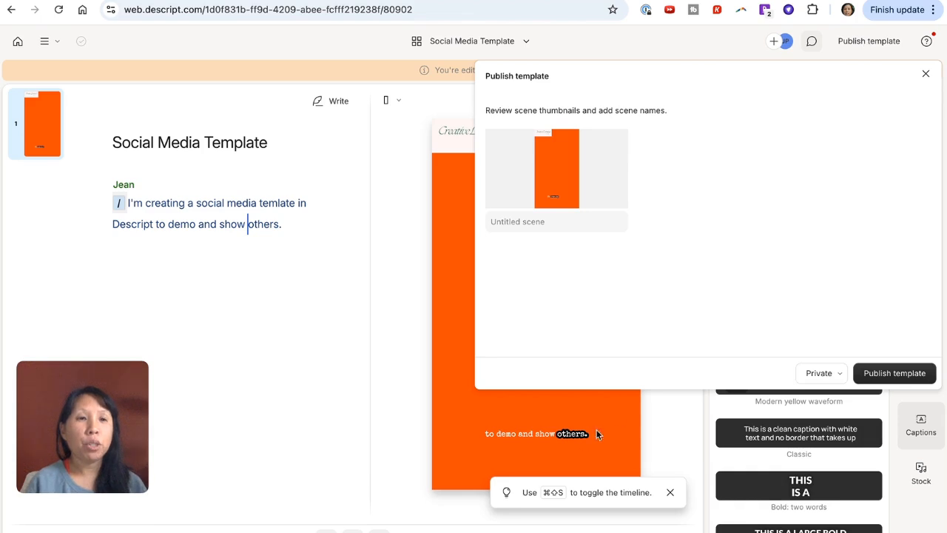
left_click(827, 375)
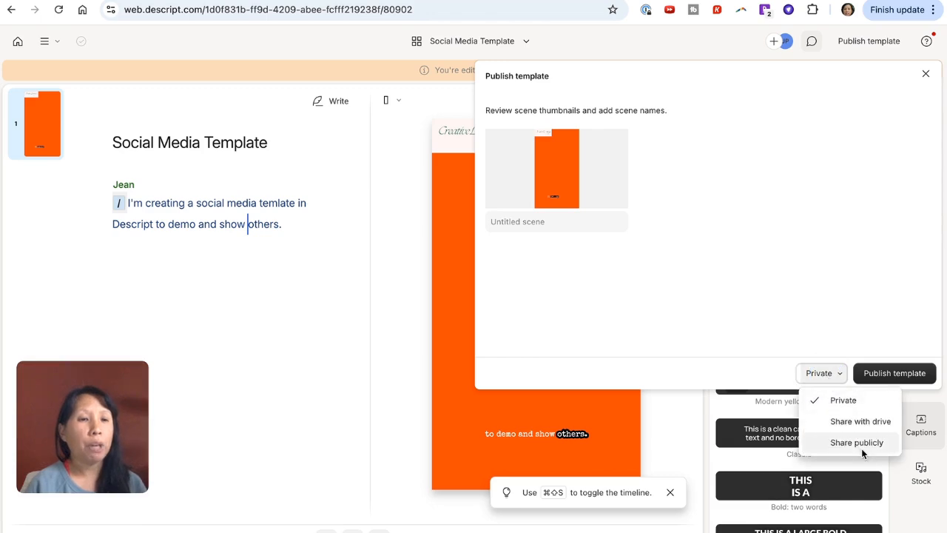
left_click(822, 226)
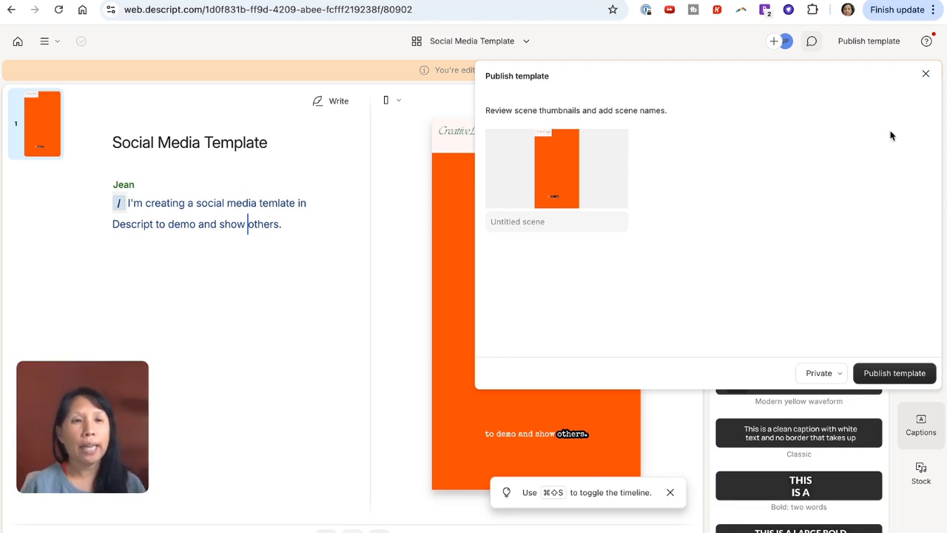
left_click(925, 73)
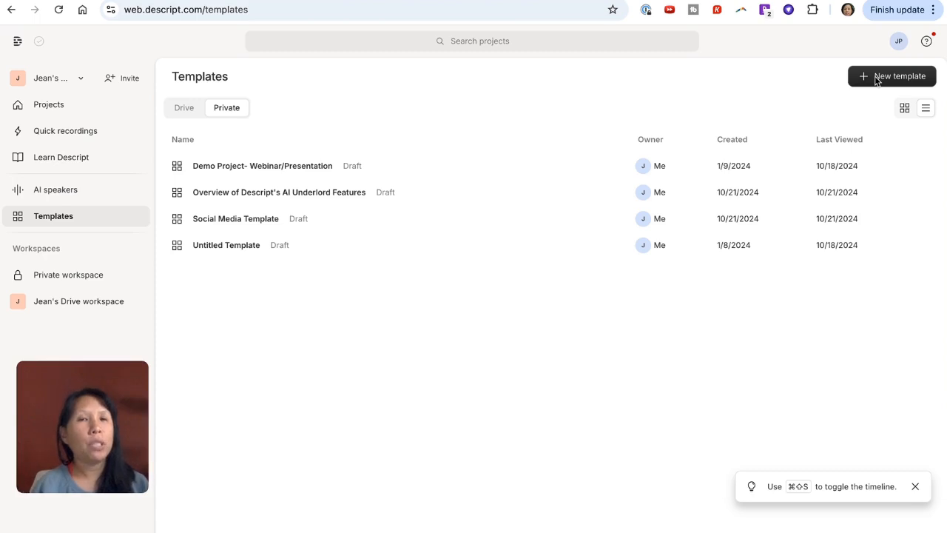
Create a new template and look through the canvas aspect ratio options without choosing one
left_click(876, 78)
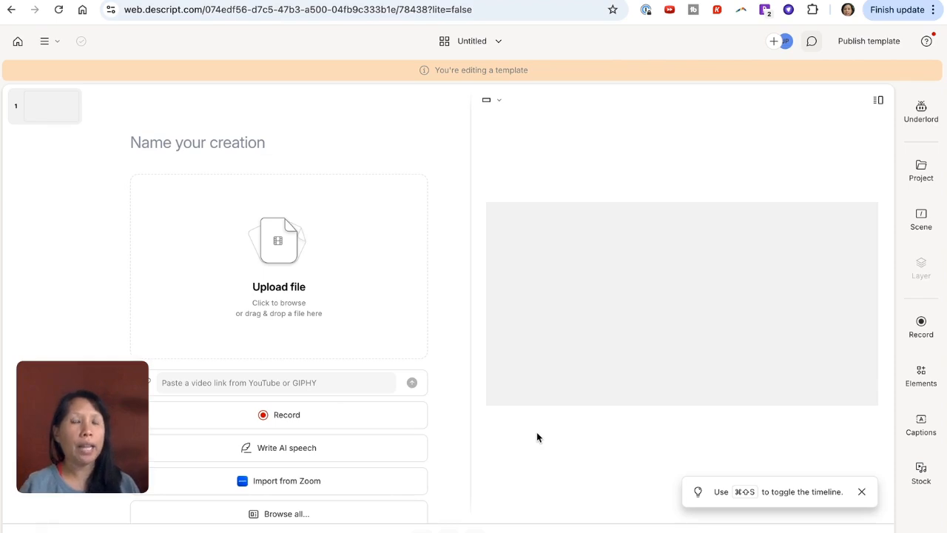
left_click(492, 101)
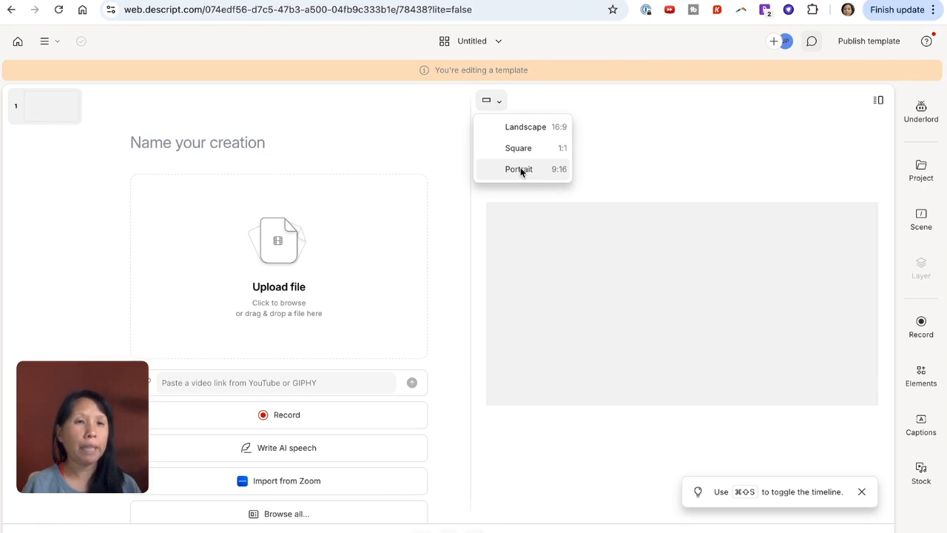
left_click(763, 168)
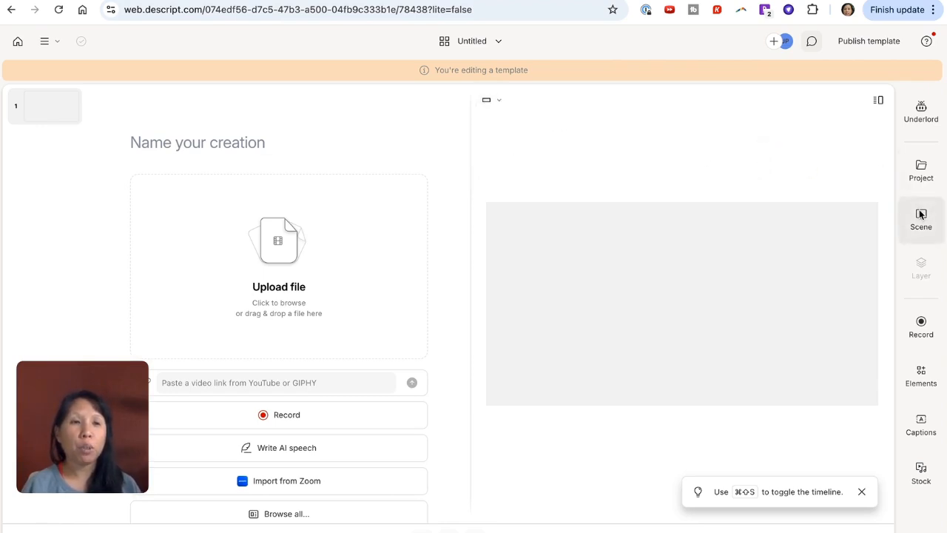